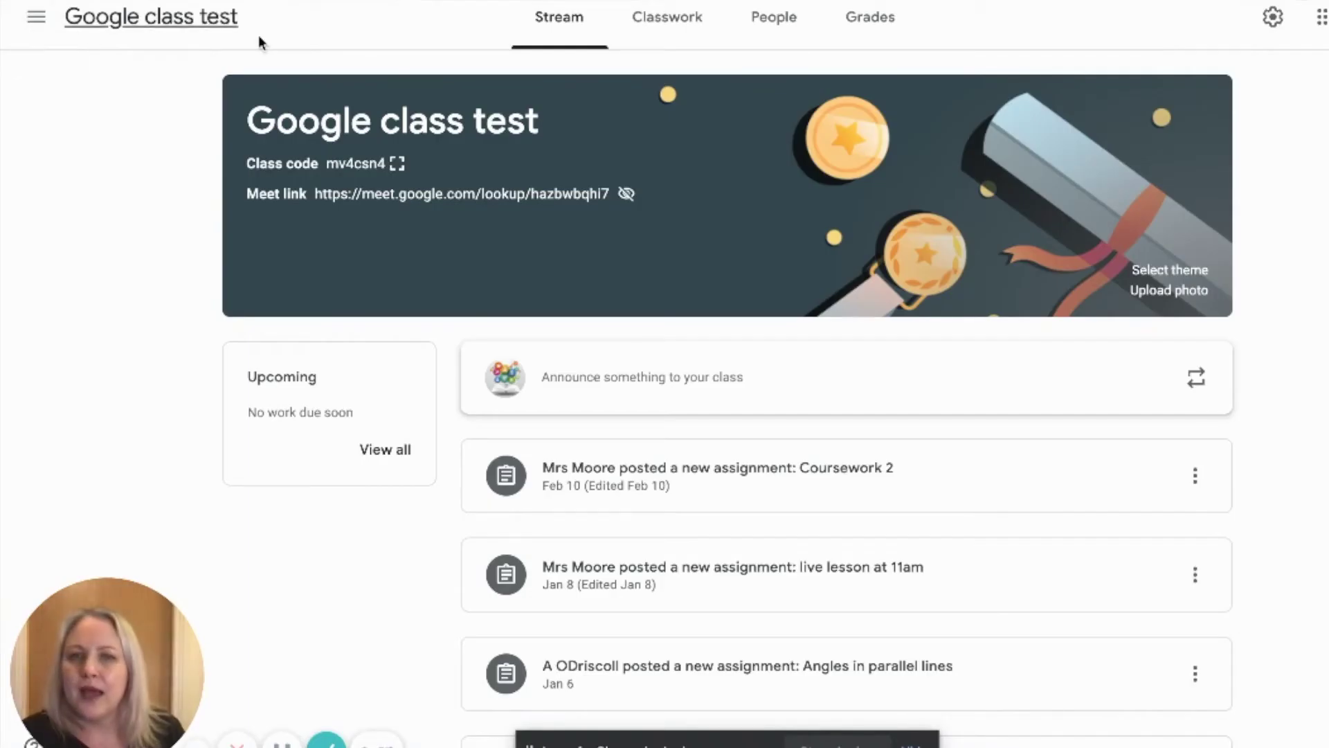
Fill the class settings with placeholders 'Class desc', section, room and 'Subj', then save.
left_click(1273, 19)
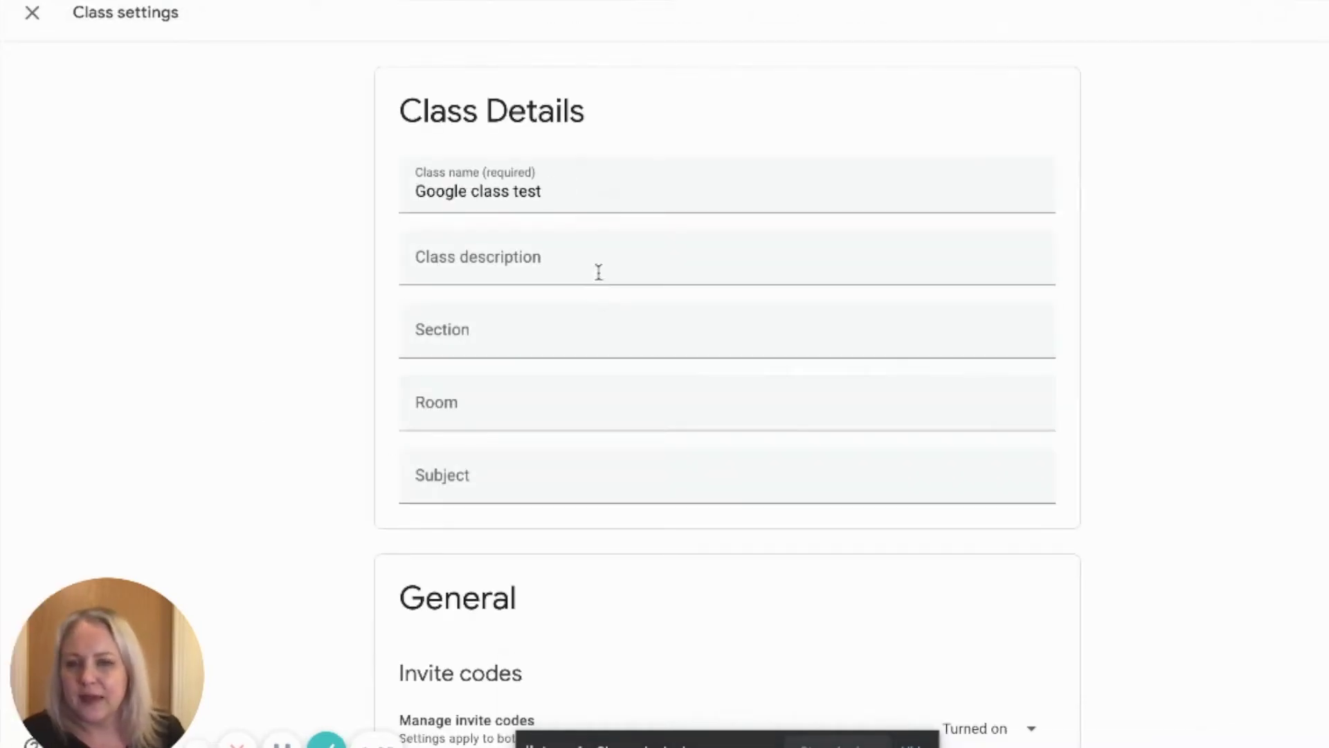
left_click(560, 256)
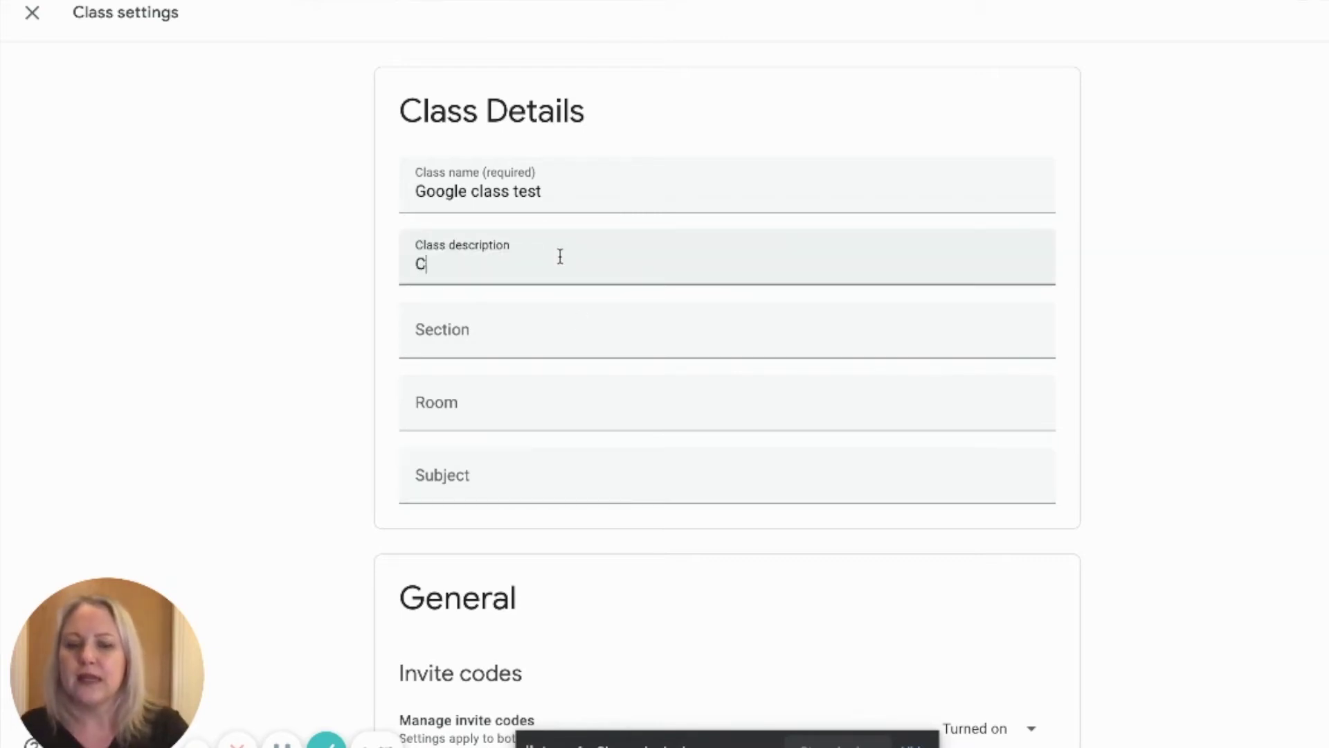
type("Class description")
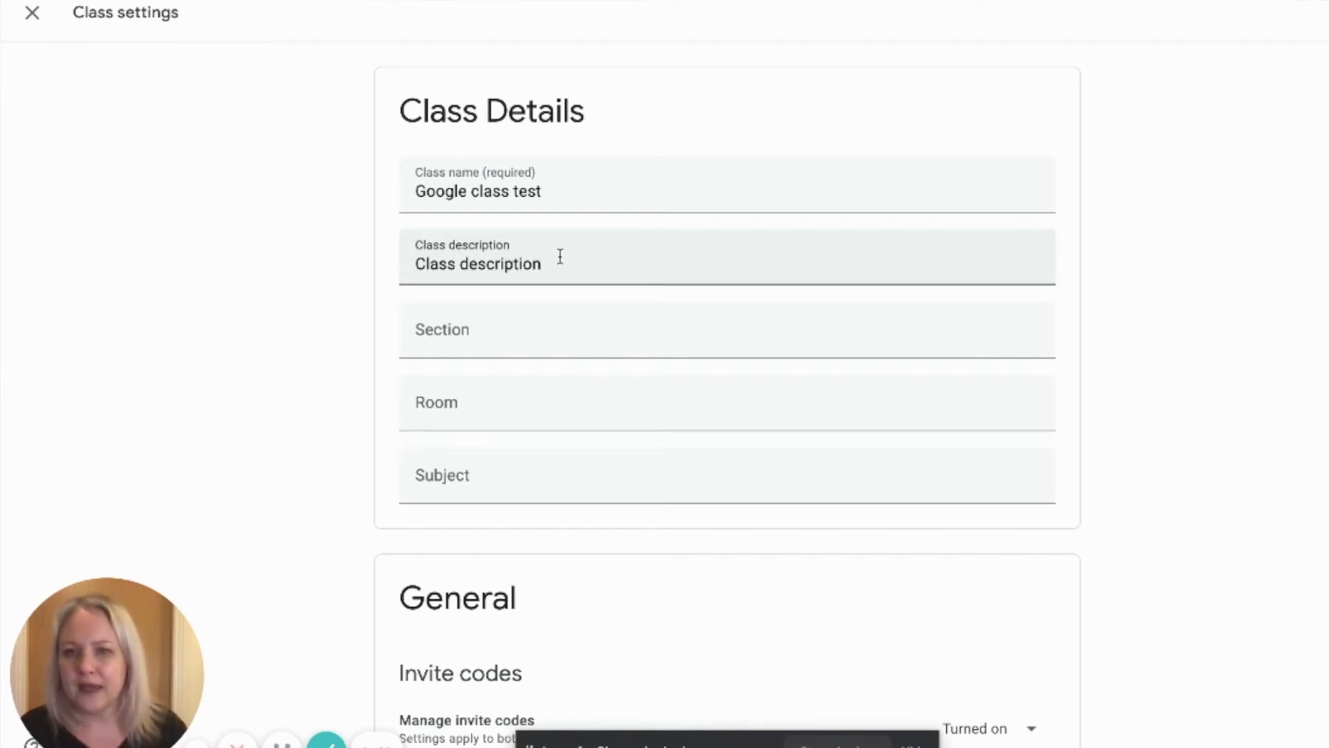
left_click(554, 332)
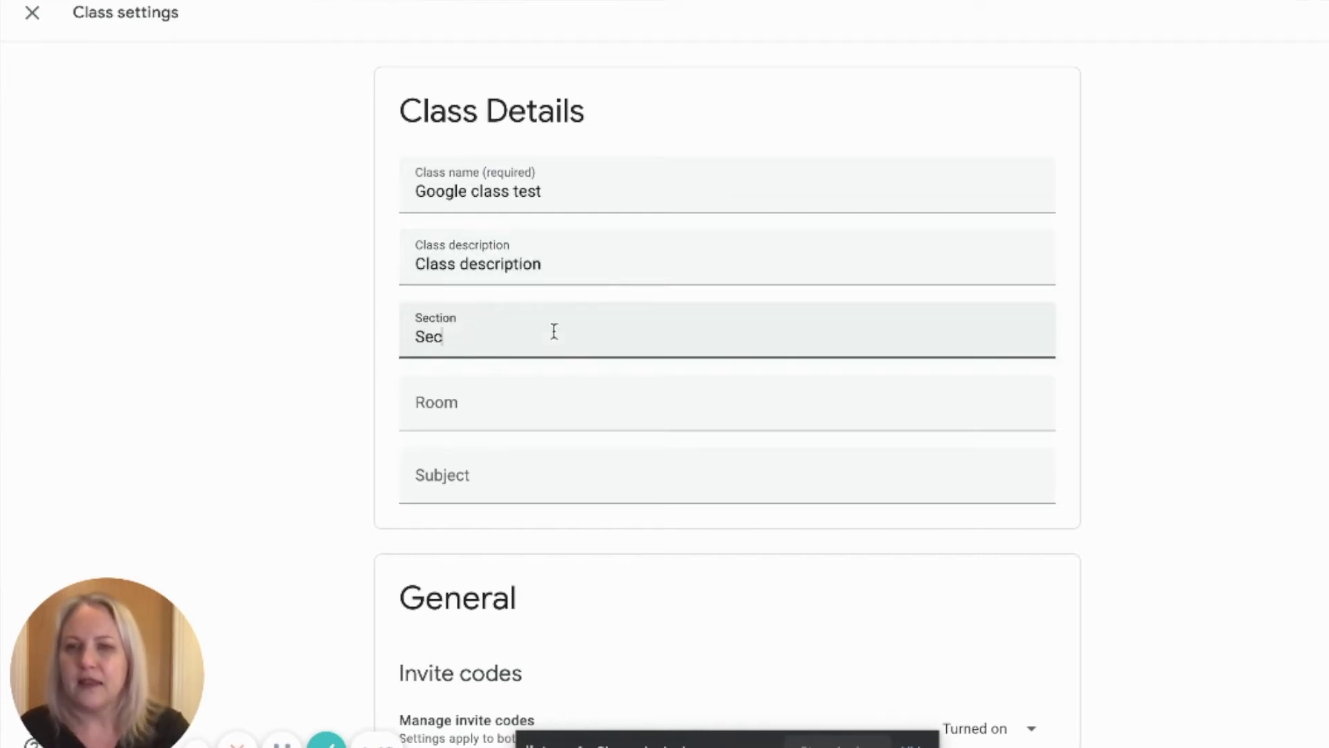
left_click(547, 408)
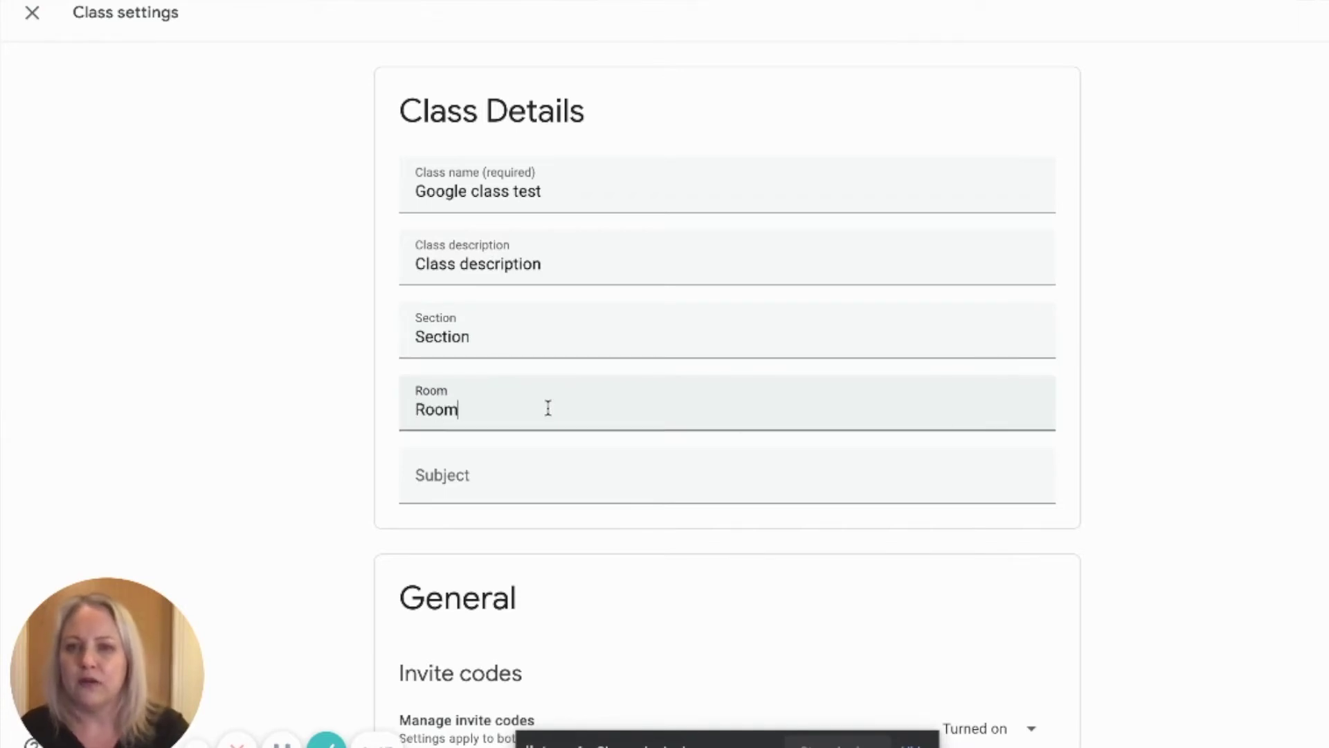
left_click(520, 484)
type("S")
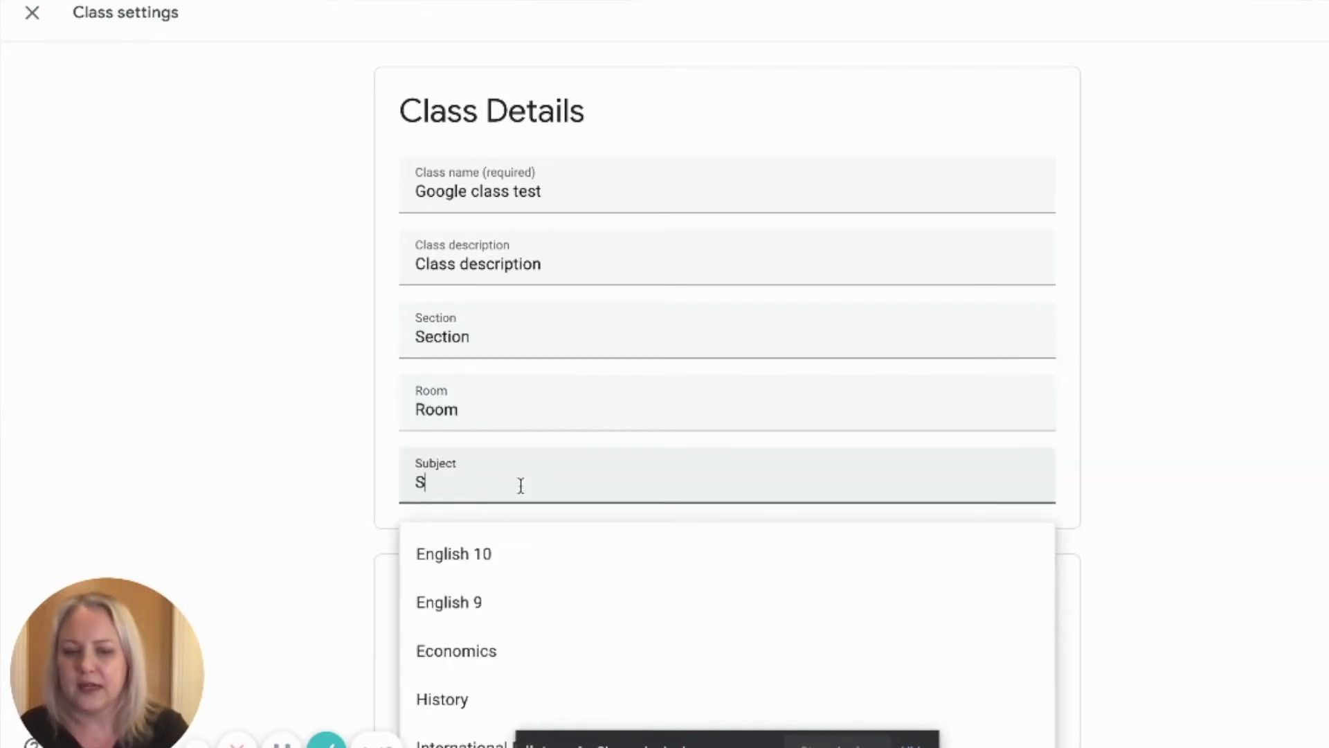
type("ubject")
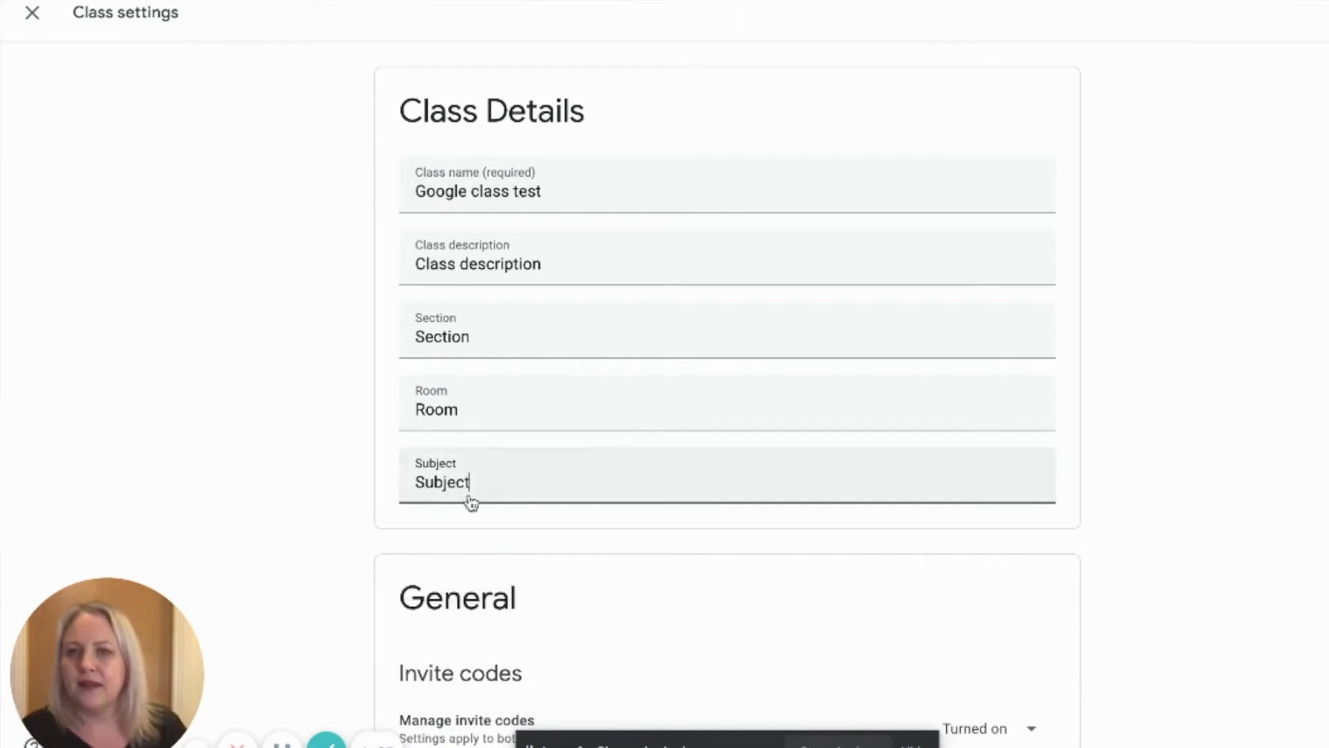
key("Return")
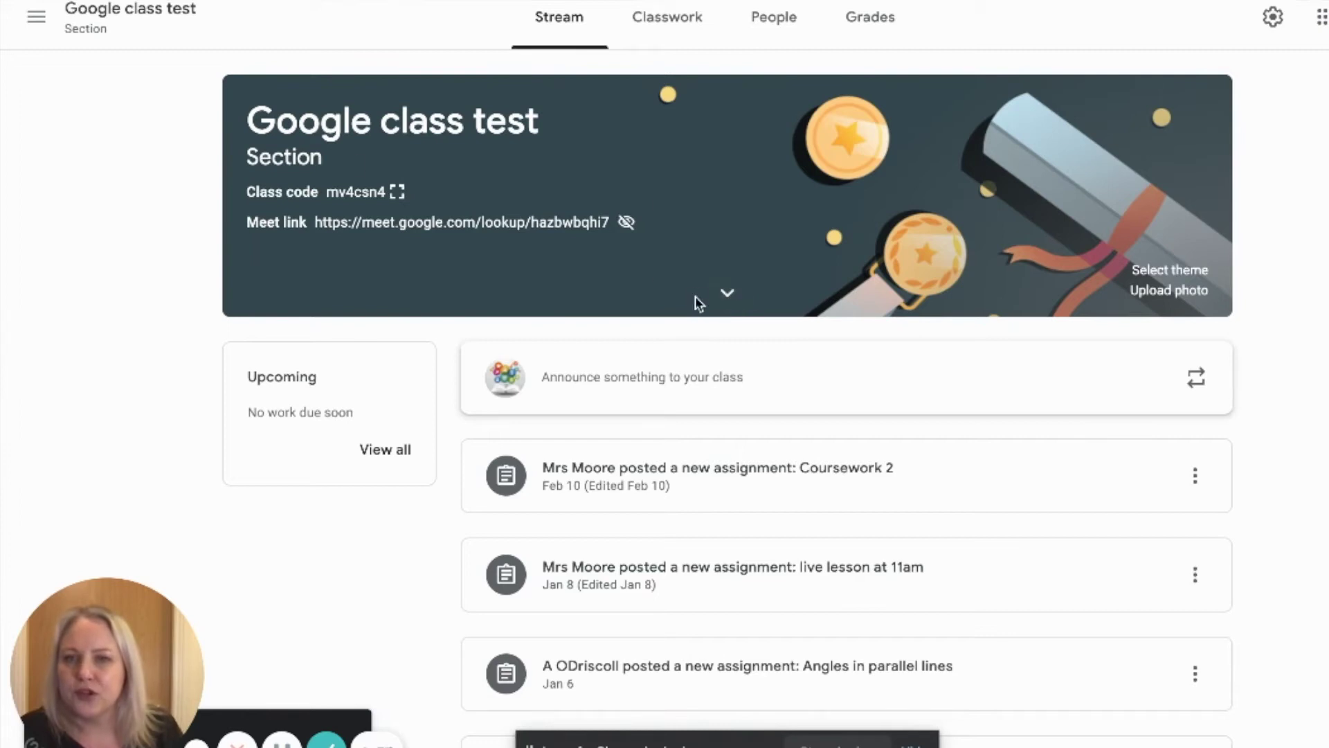
Expand and collapse the banner's class details, then reopen Class settings.
left_click(727, 293)
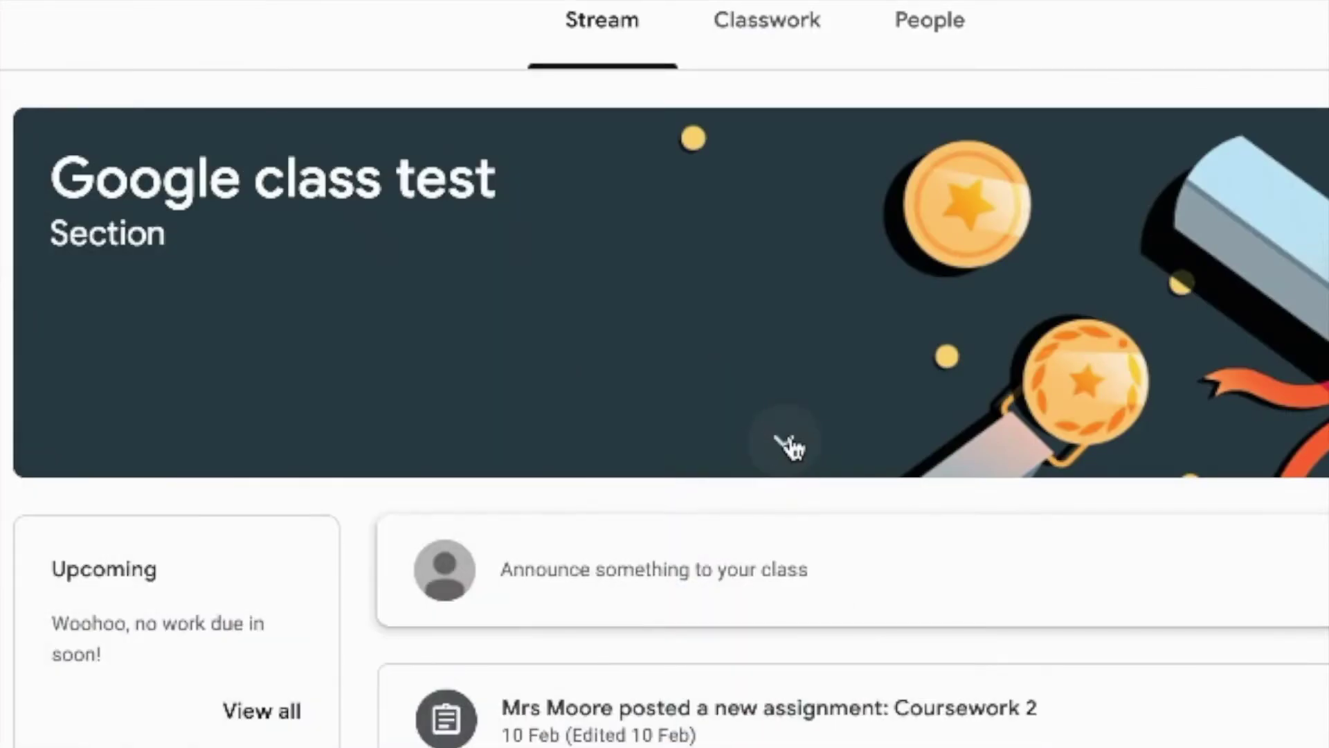
left_click(787, 443)
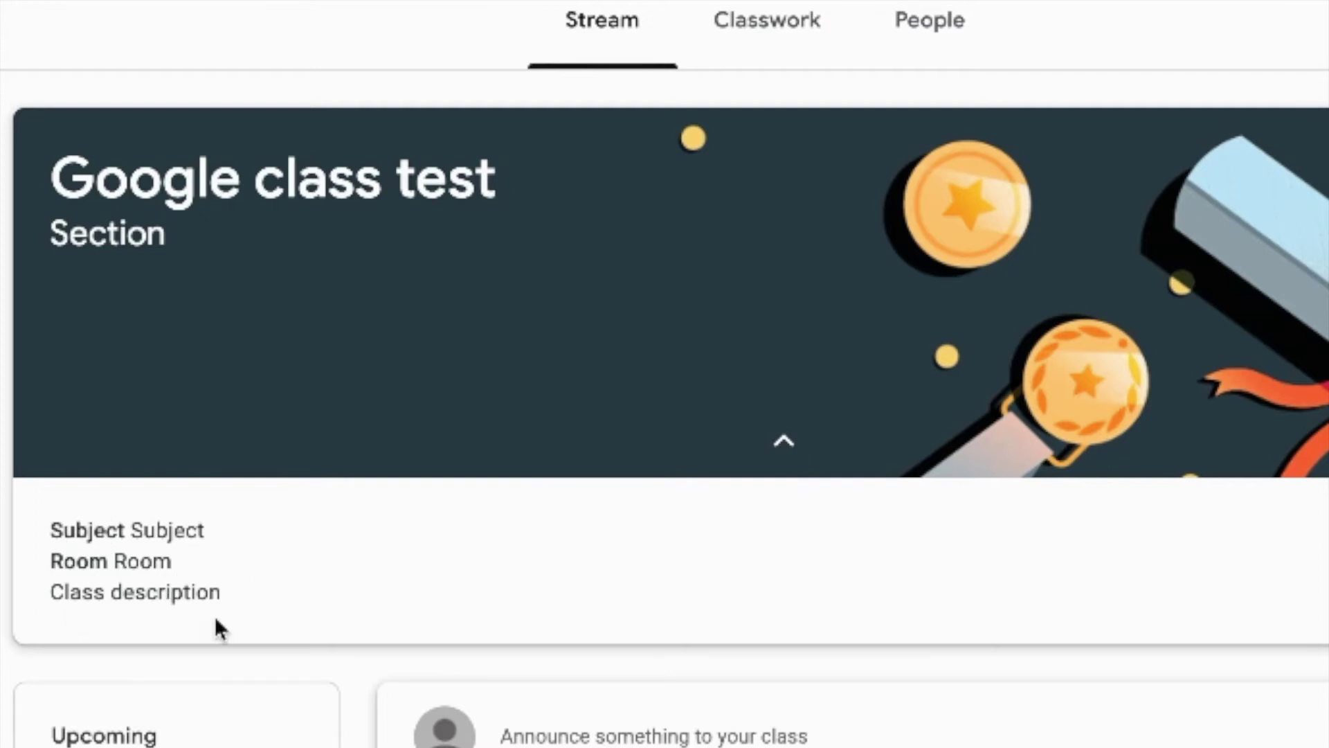
left_click(787, 450)
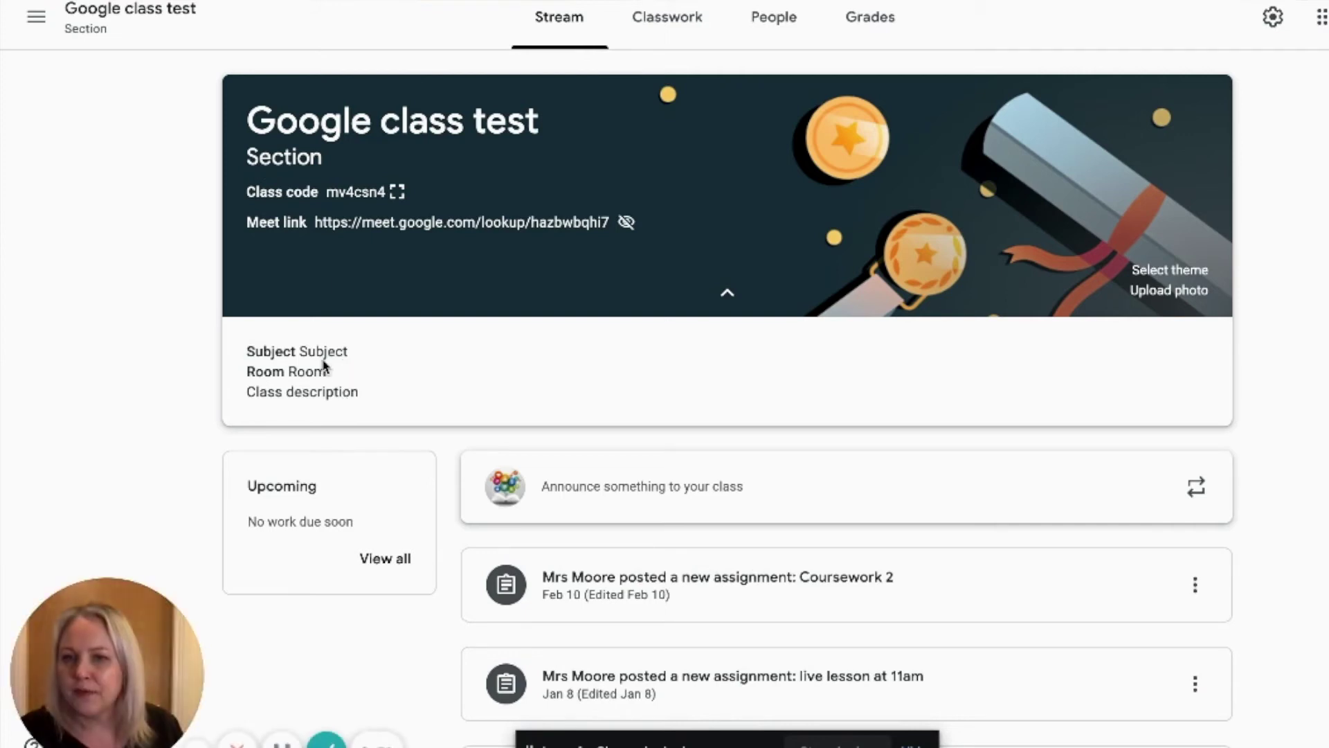
left_click(1281, 22)
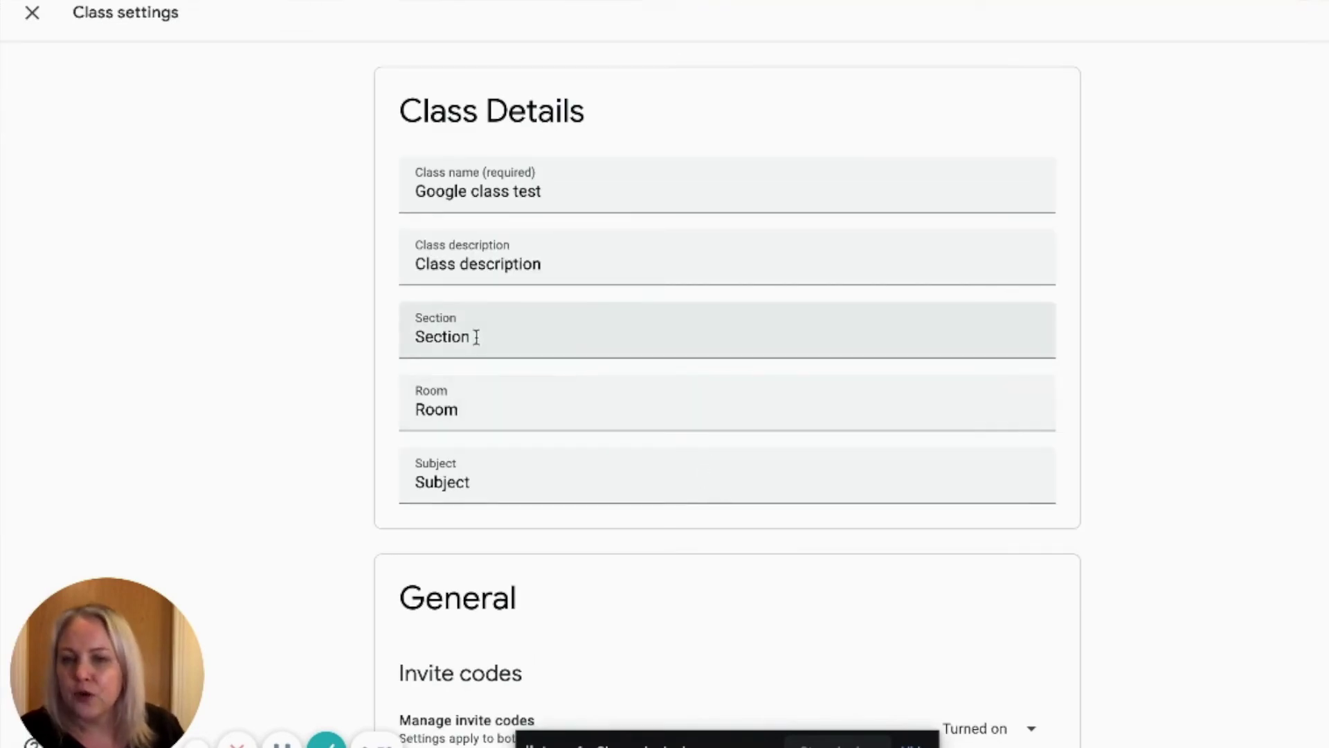
left_click(485, 418)
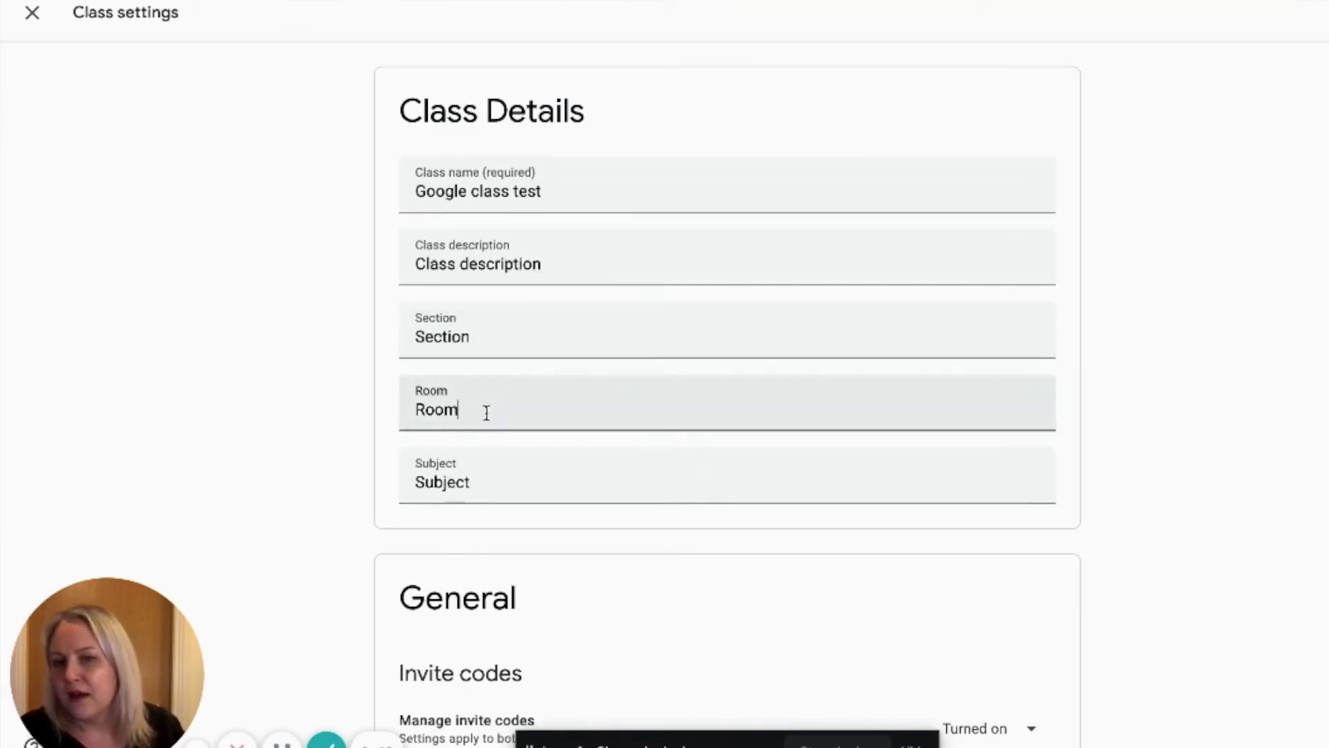
left_click_drag(487, 413, 394, 415)
left_click(508, 484)
left_click_drag(507, 484, 406, 483)
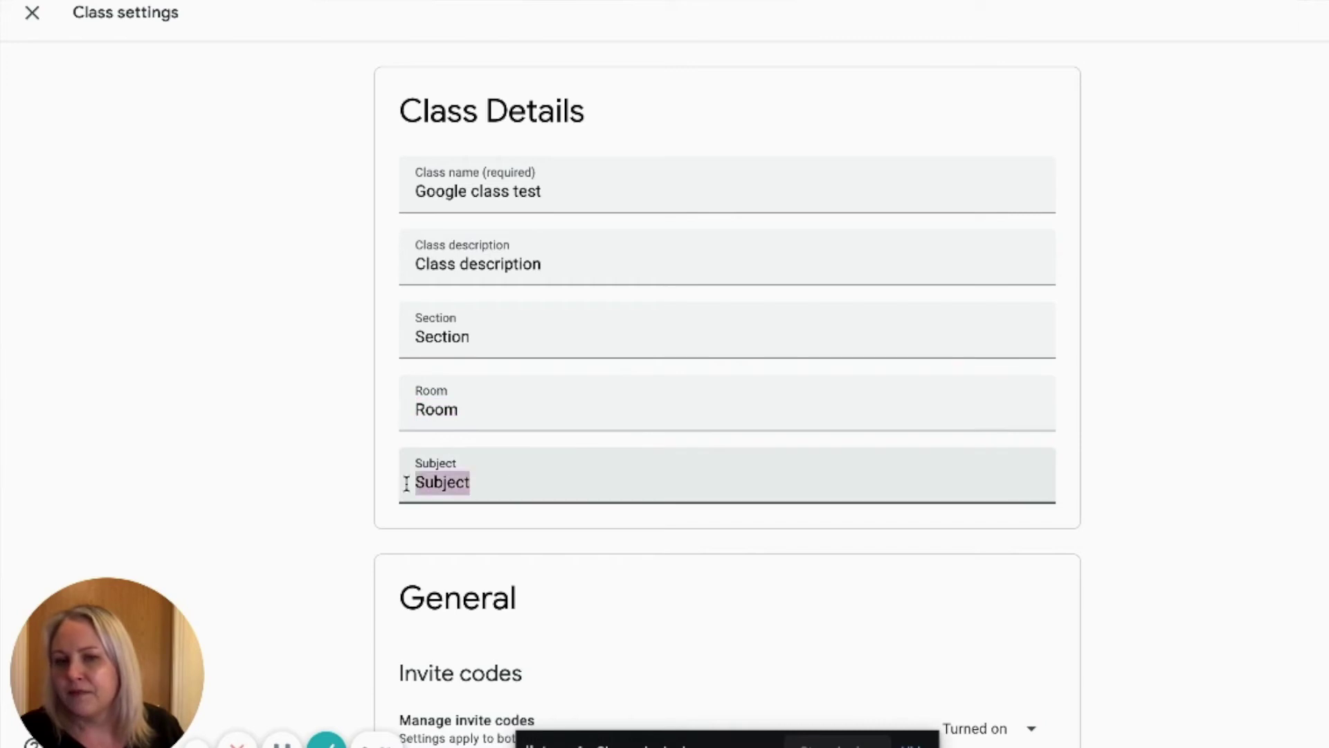
type("http://www.moore2learn.co.uk/")
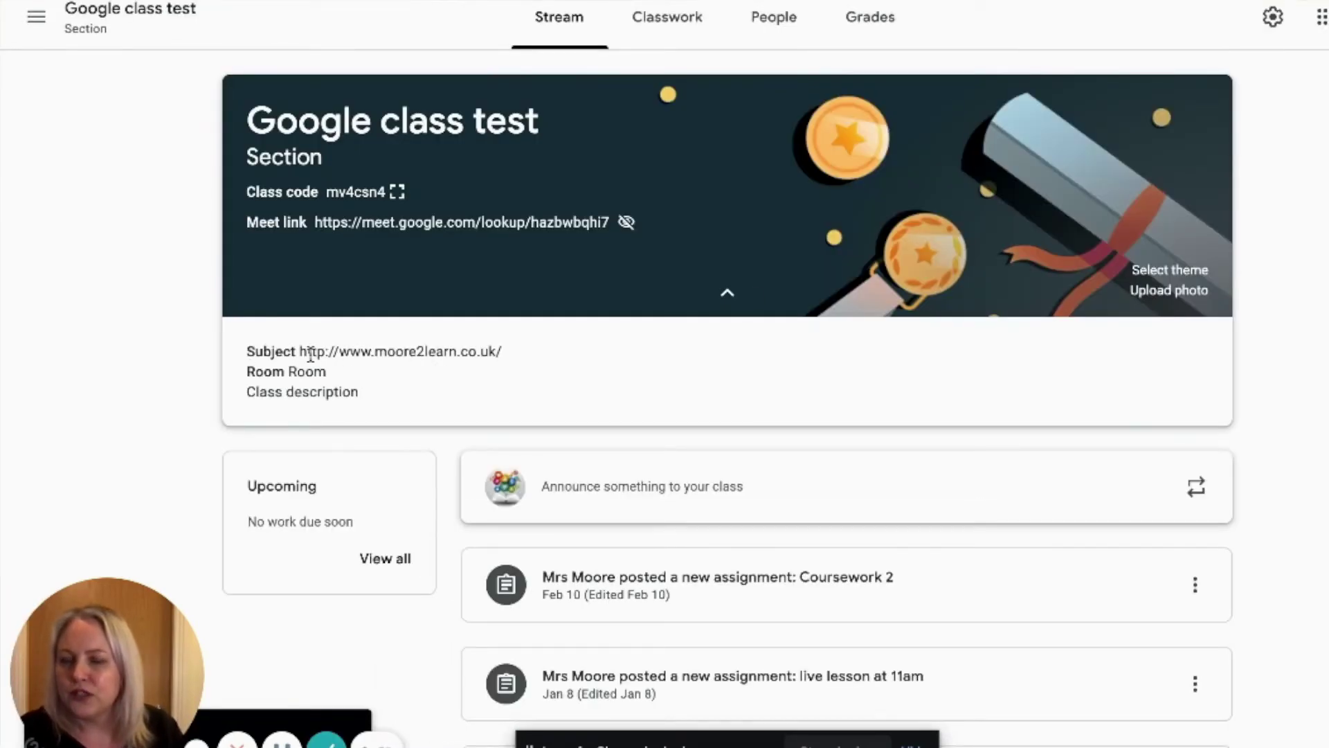
Expand the class details, select the Subject website URL, then collapse the details again.
left_click(727, 293)
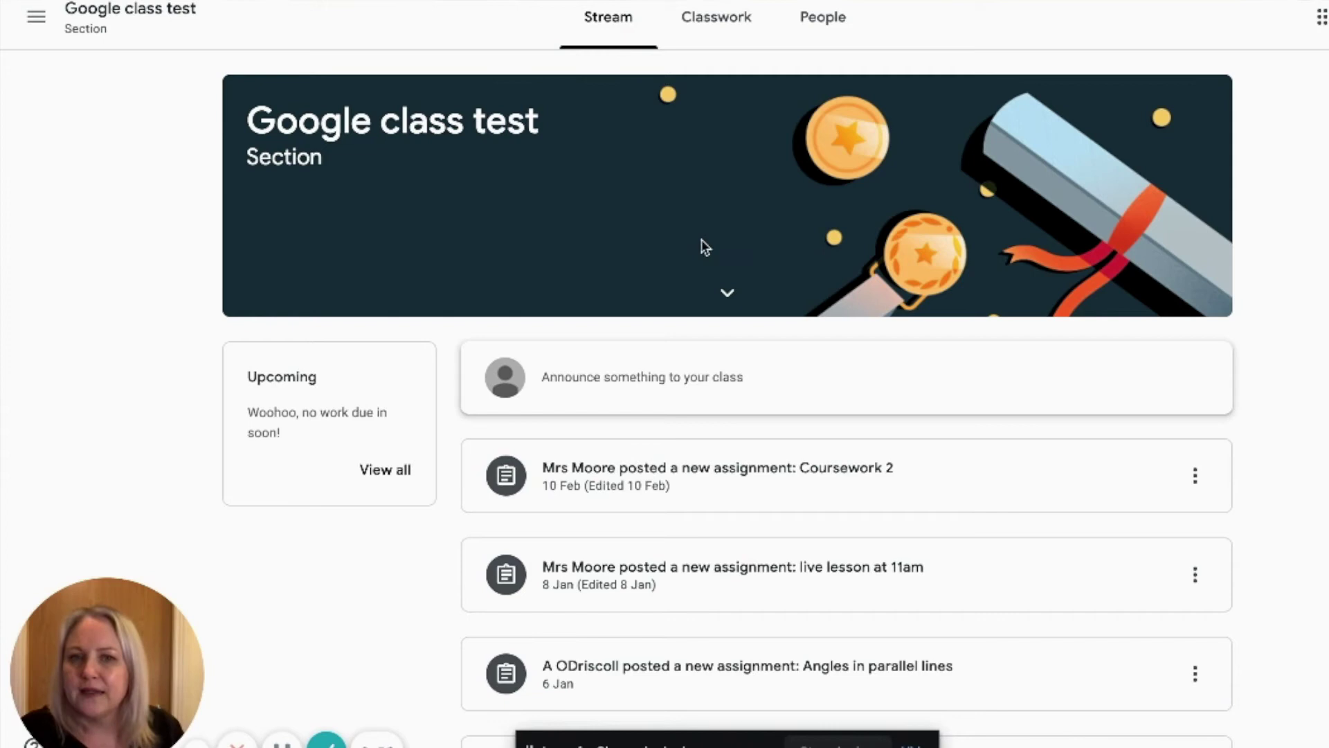
left_click(729, 300)
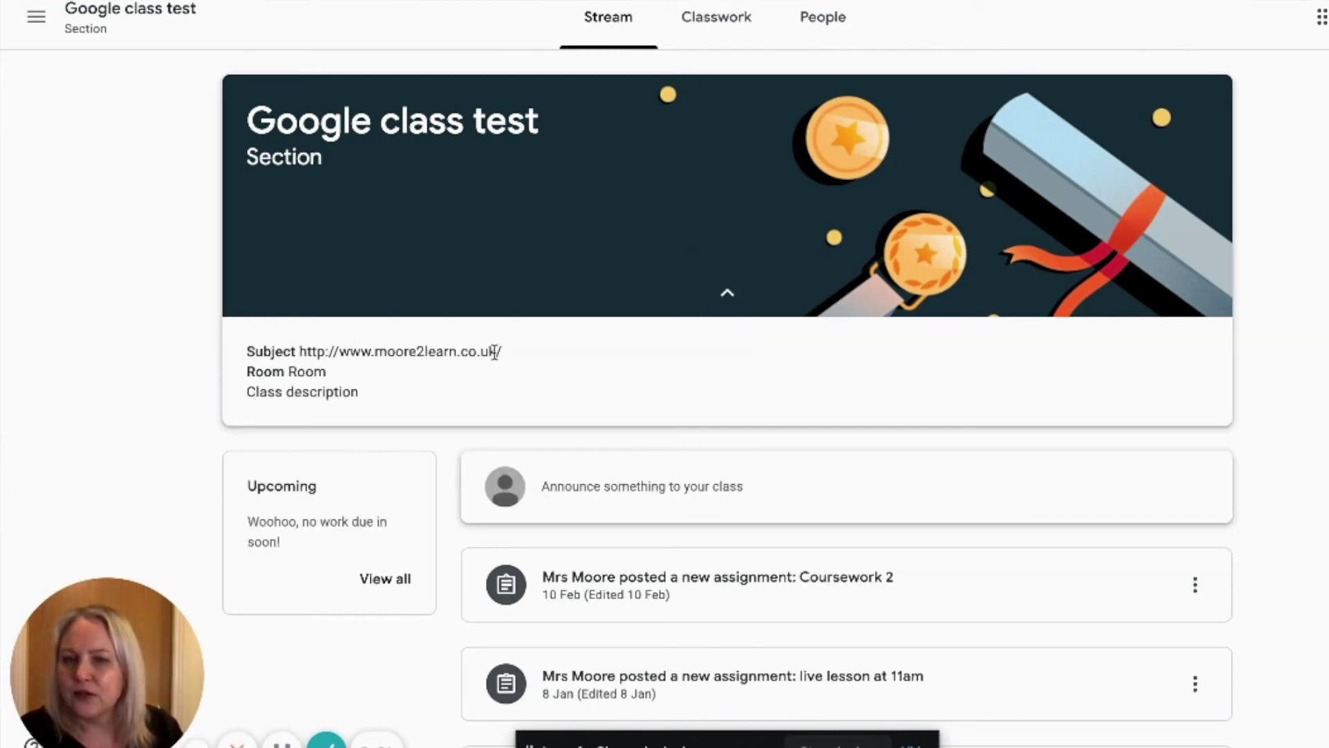
left_click_drag(508, 353, 297, 354)
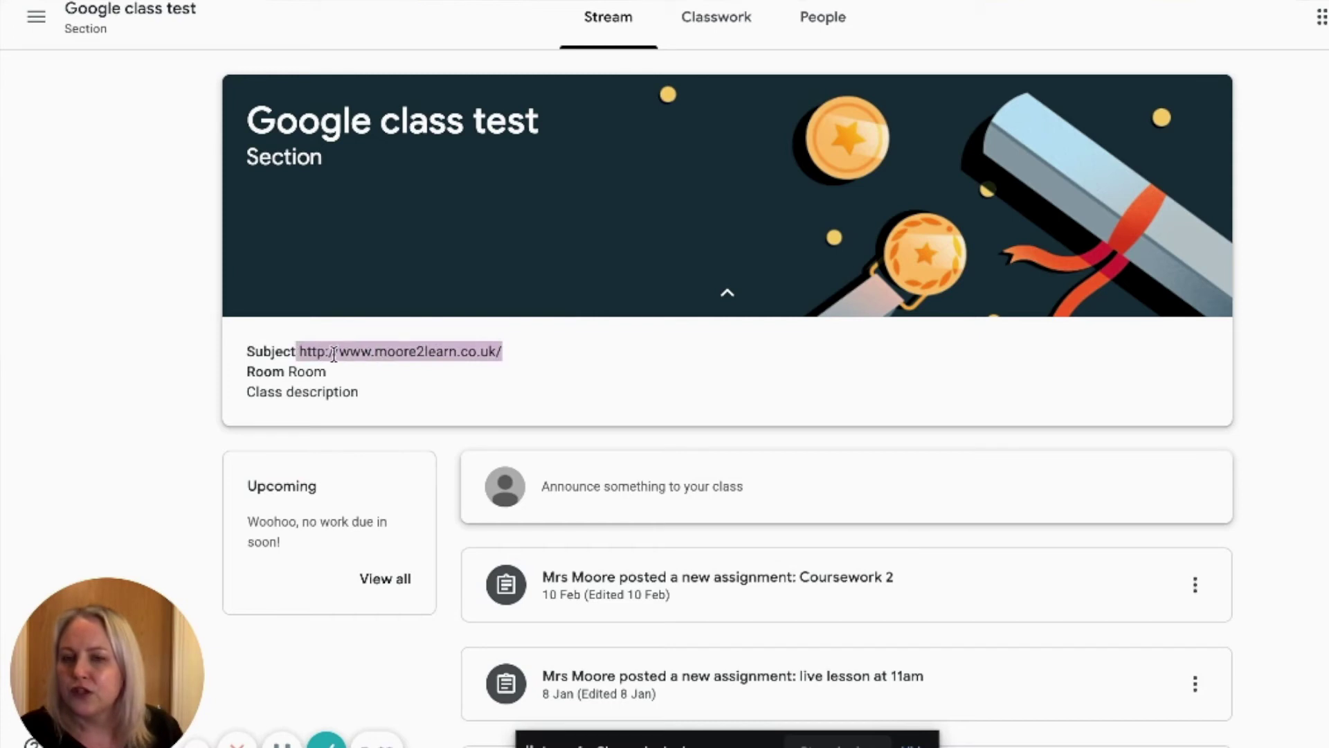
left_click(730, 298)
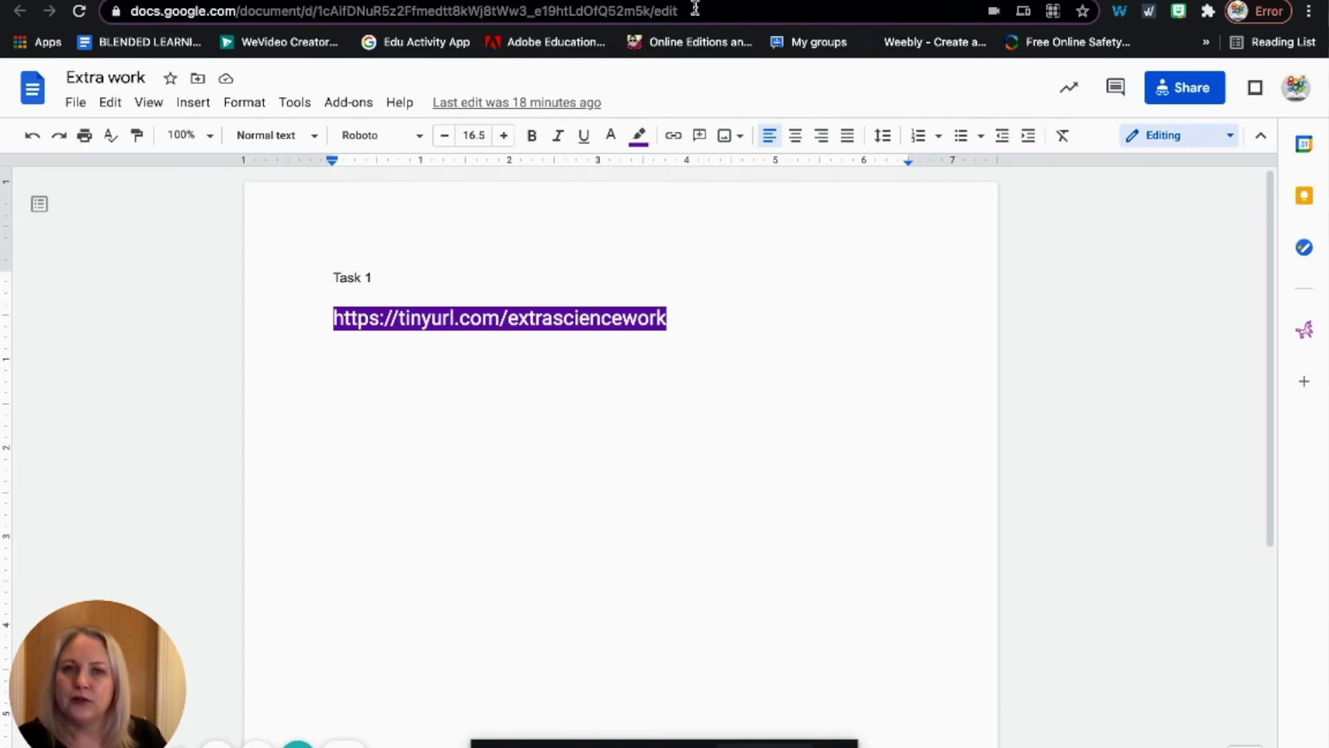
right_click(467, 322)
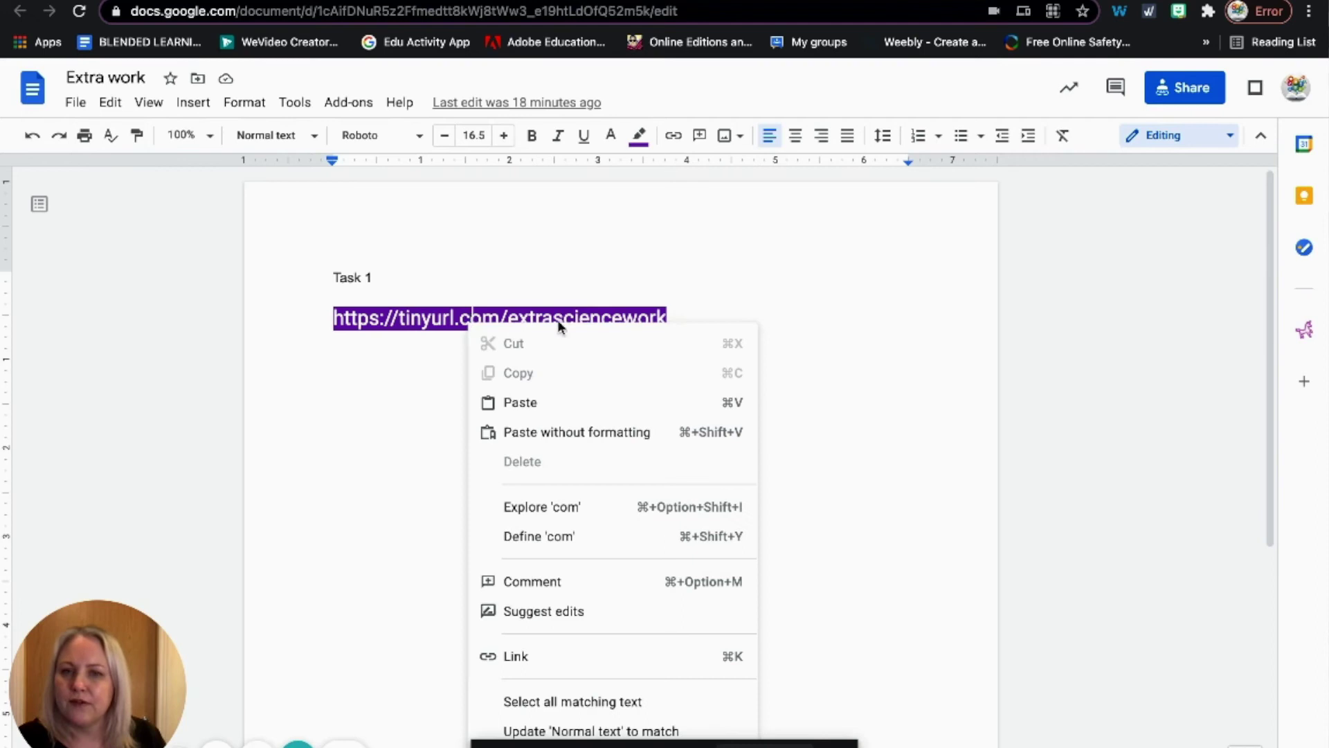
key("Escape")
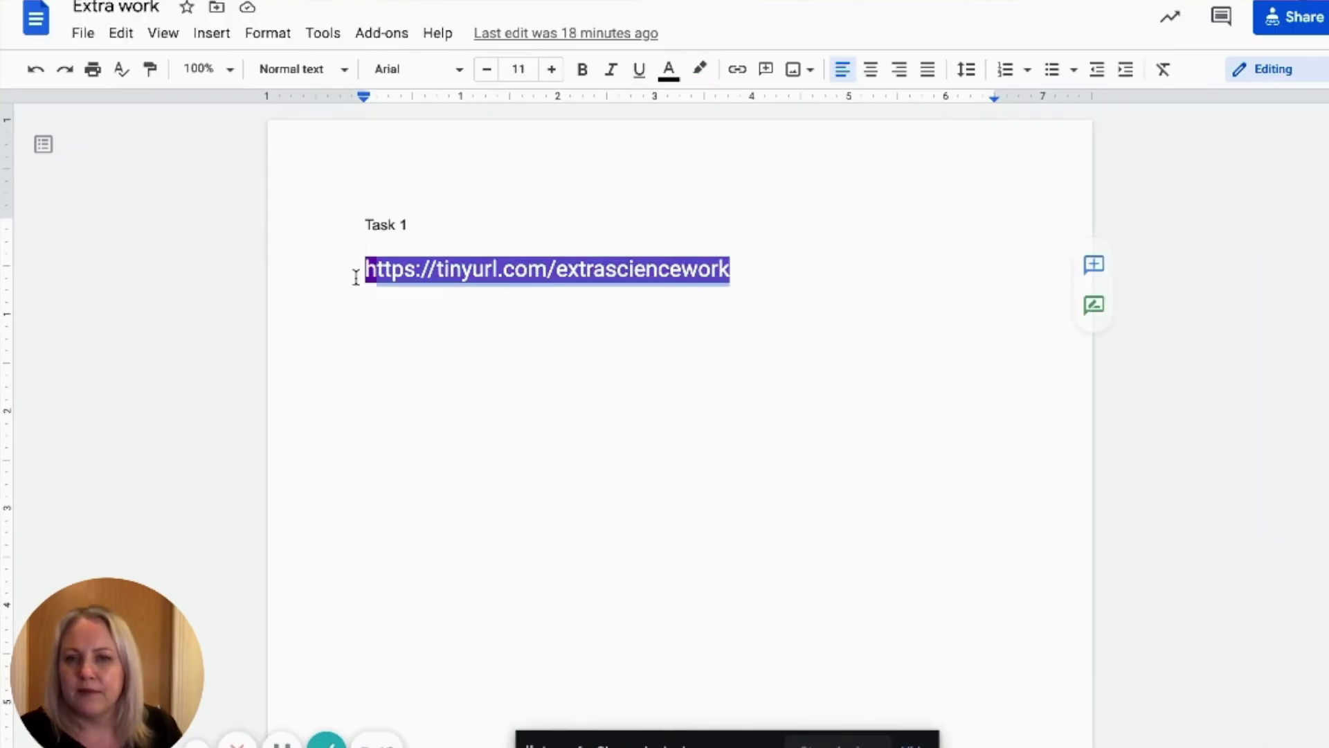
right_click(408, 270)
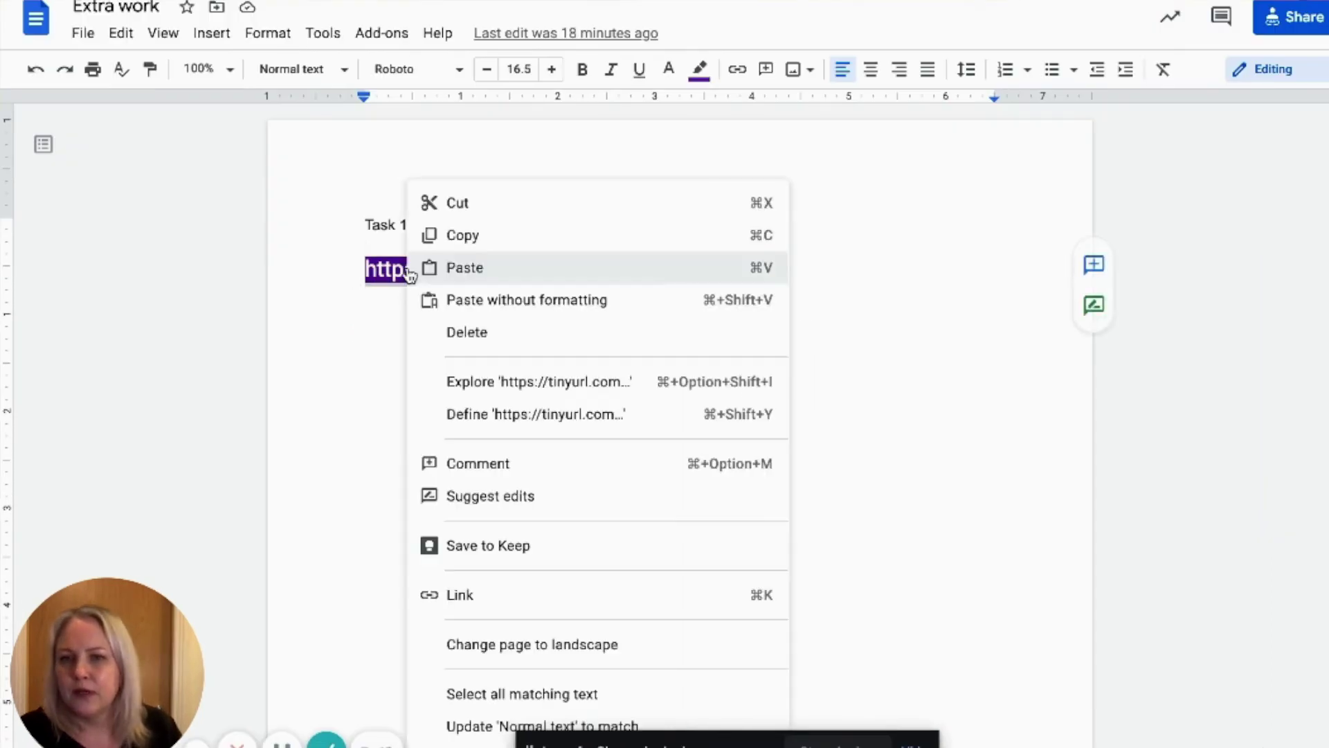
left_click(463, 235)
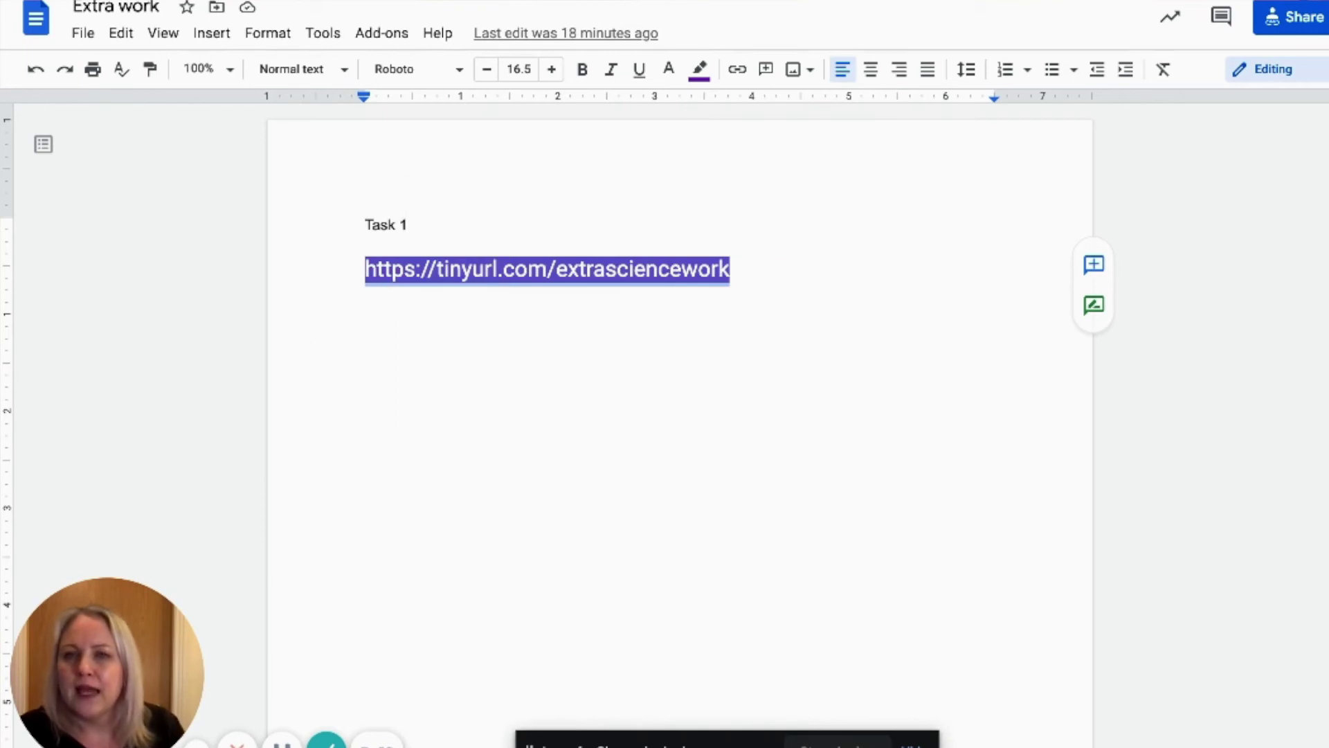
key("ctrl+Tab")
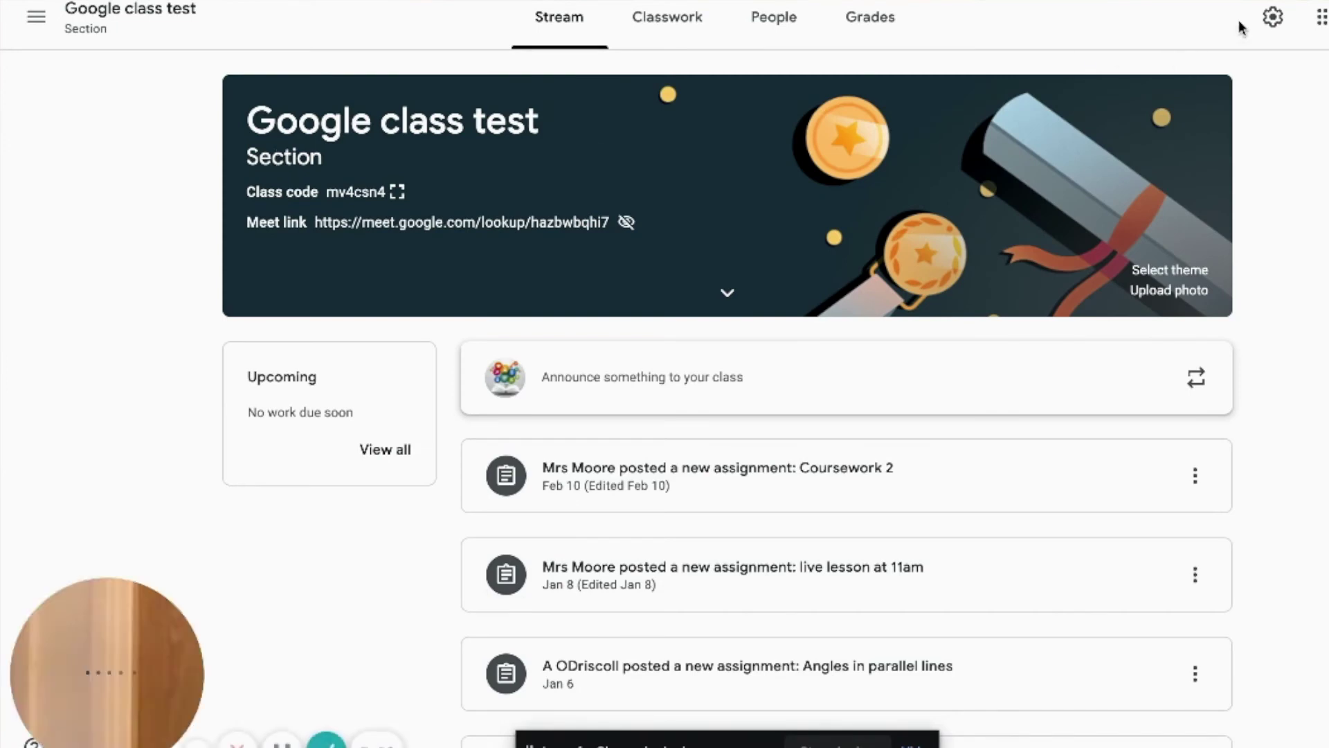
left_click(1272, 21)
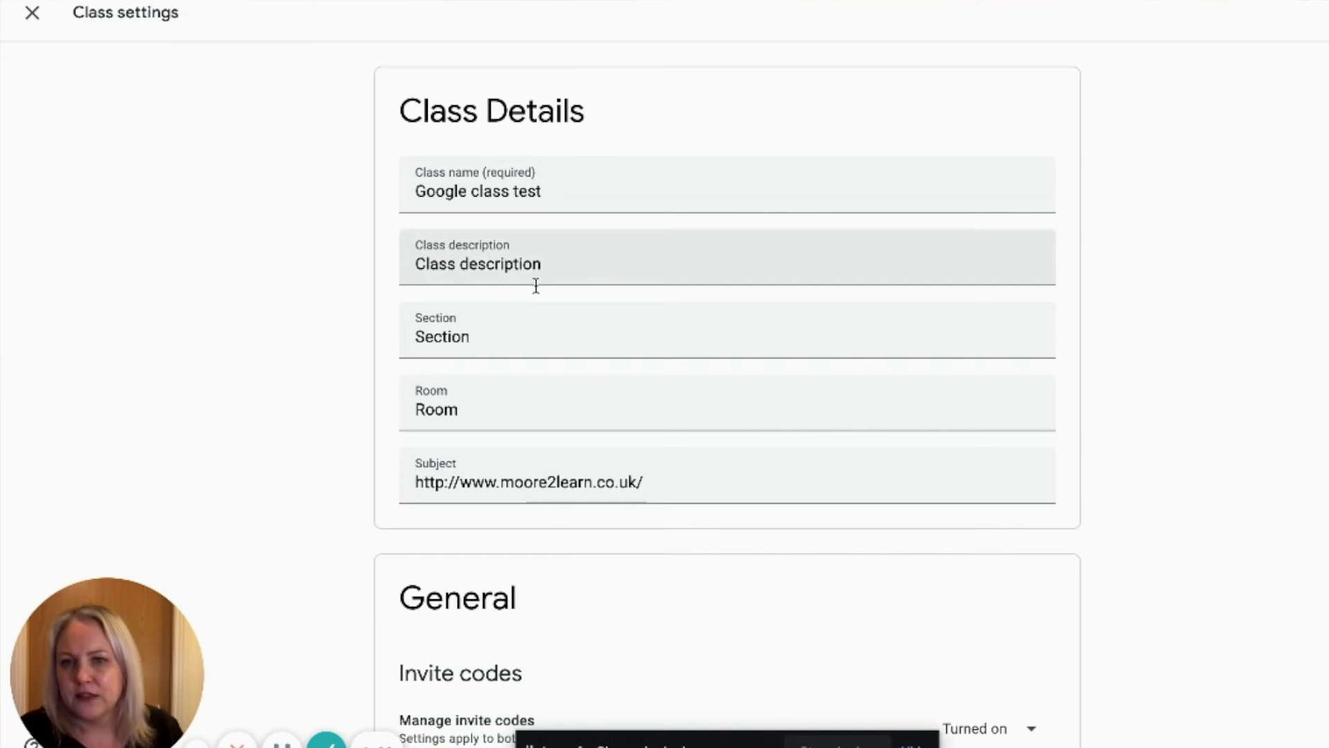
left_click(480, 335)
left_click_drag(478, 337, 395, 350)
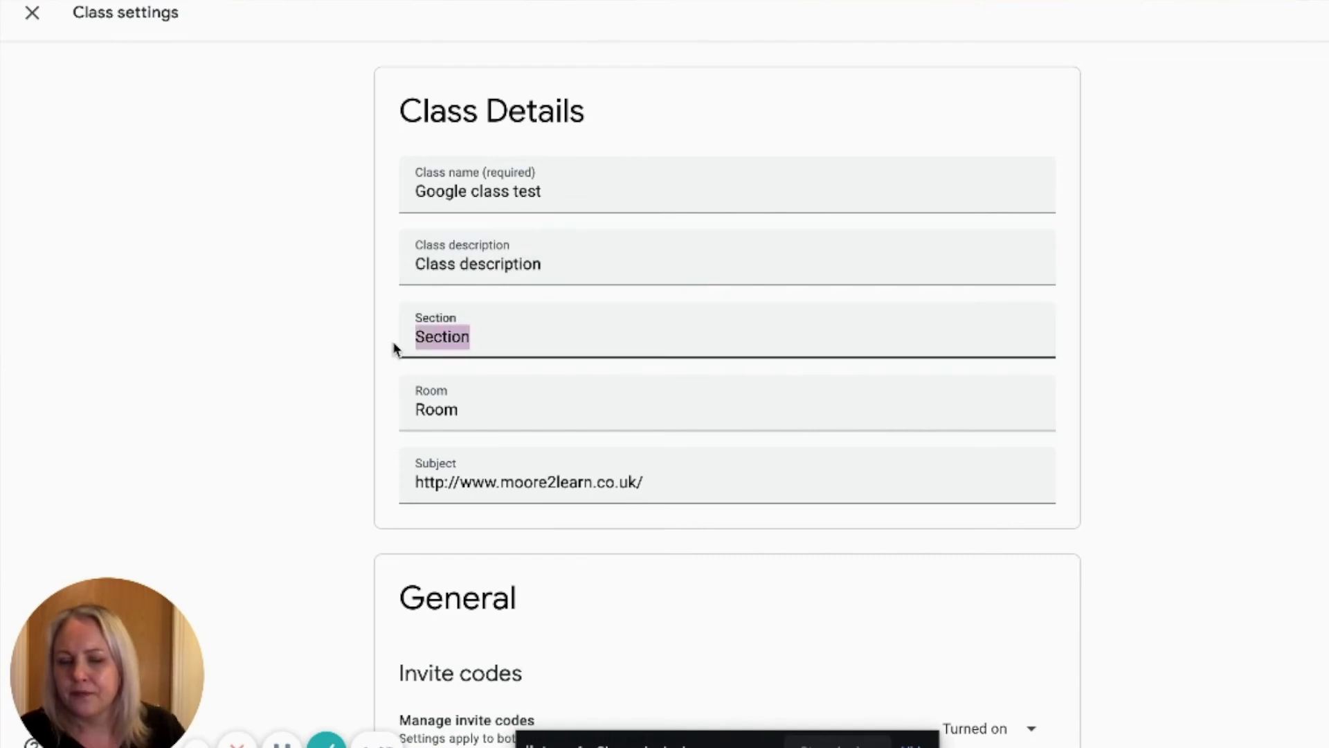
type("https://tinyurl.com/extrasciencework")
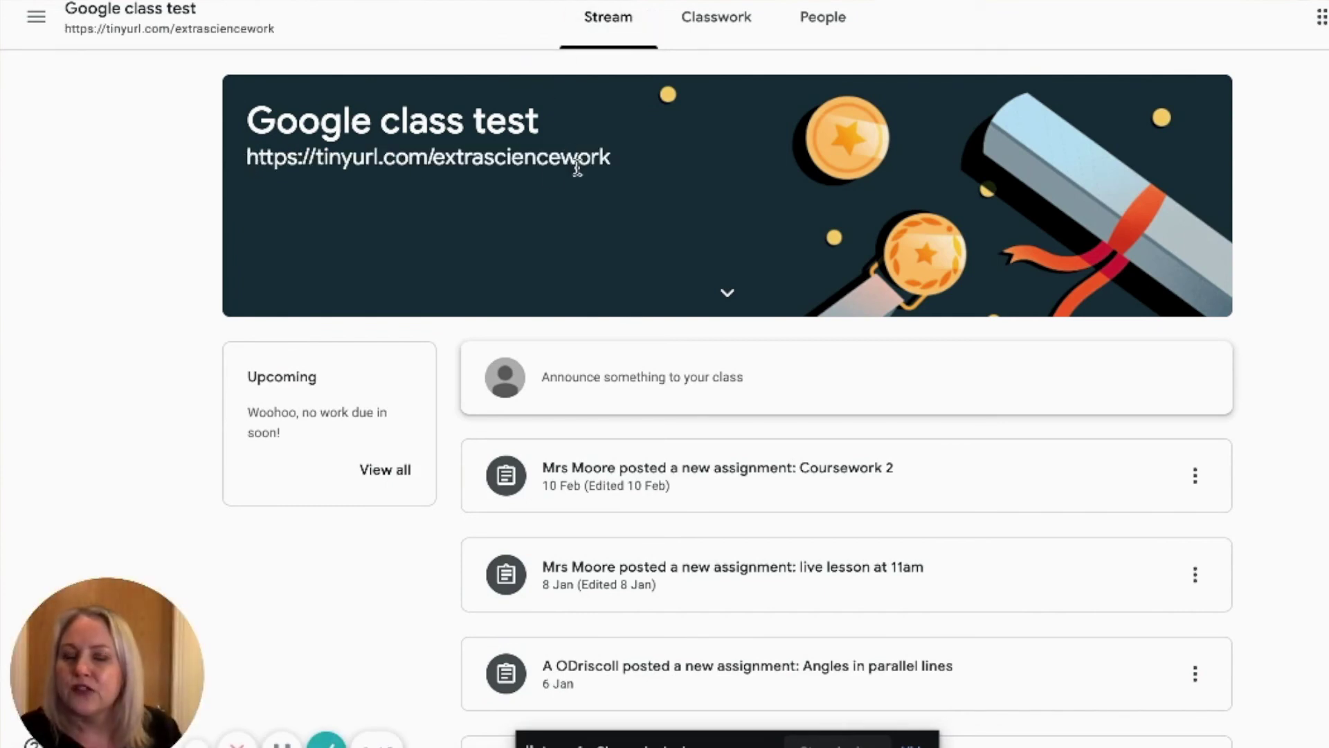
Copy the tinyurl link under the class title and expand the details to check the Subject website.
left_click_drag(613, 165, 248, 170)
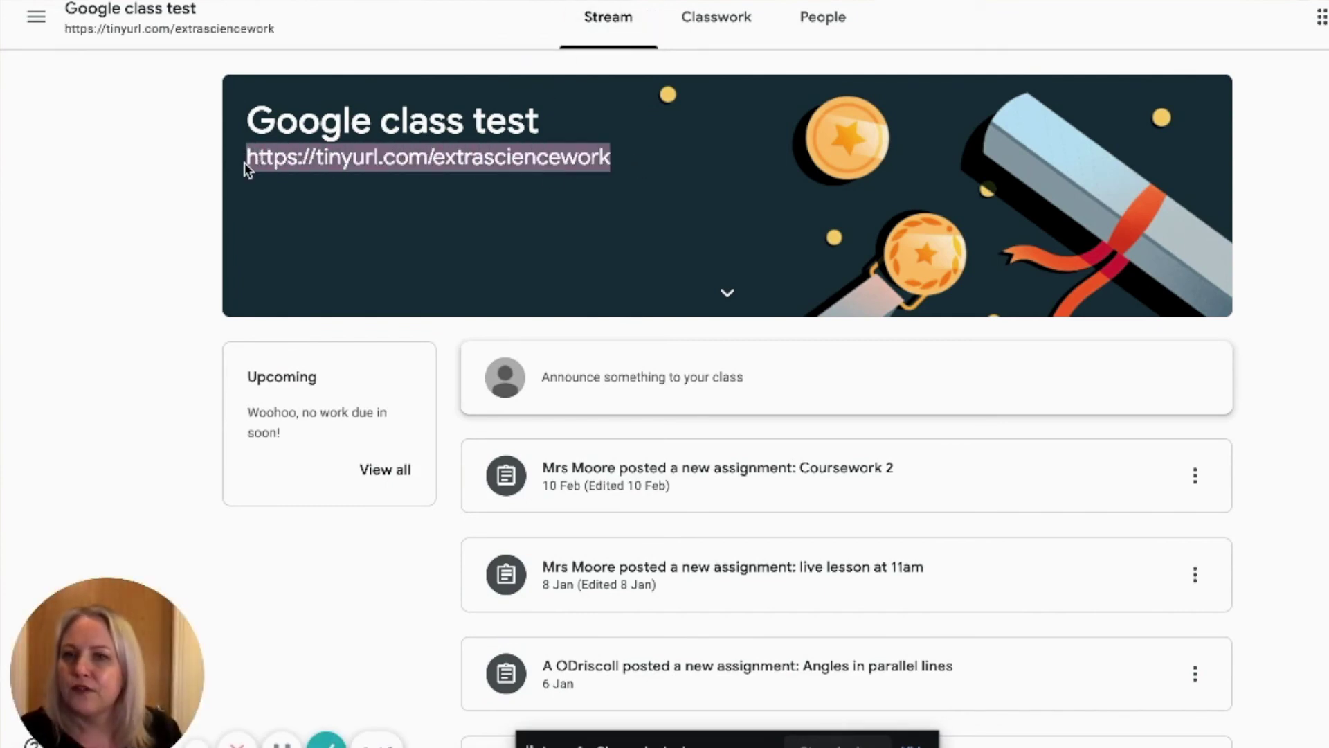
right_click(283, 153)
left_click(450, 203)
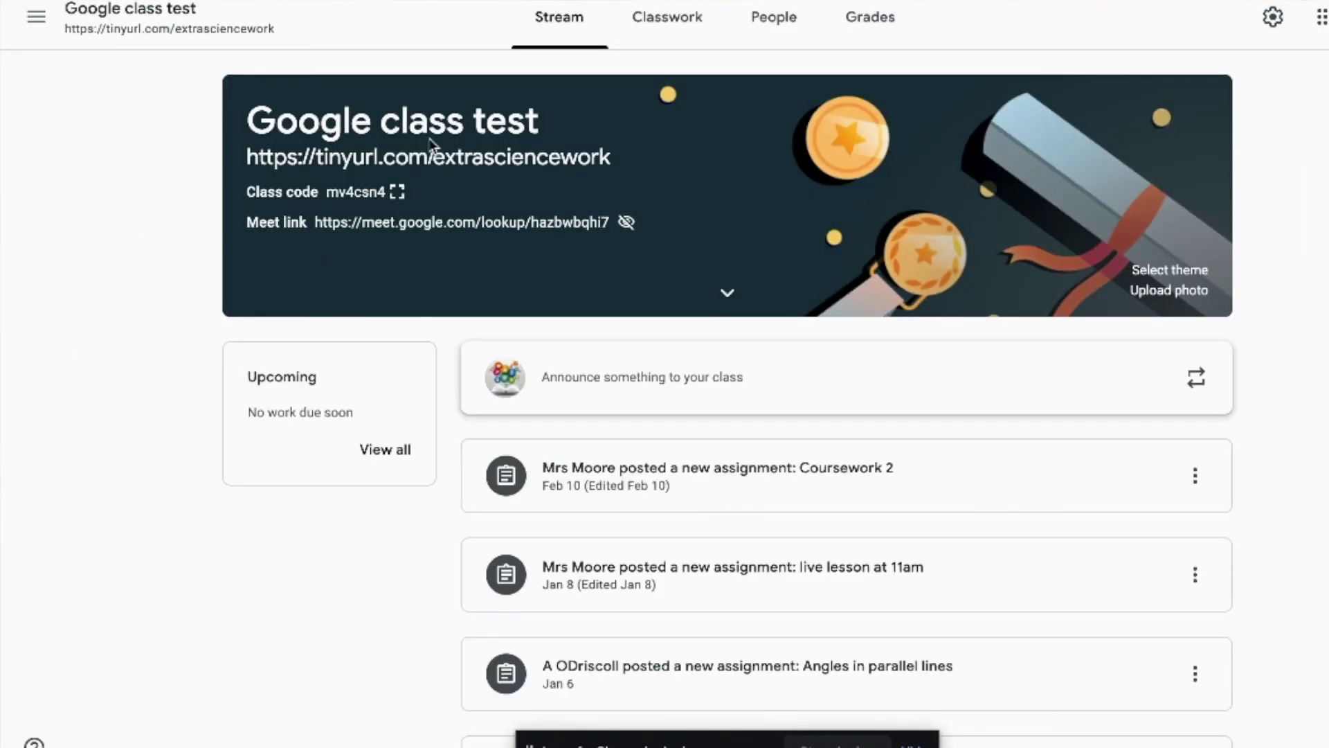
left_click(729, 298)
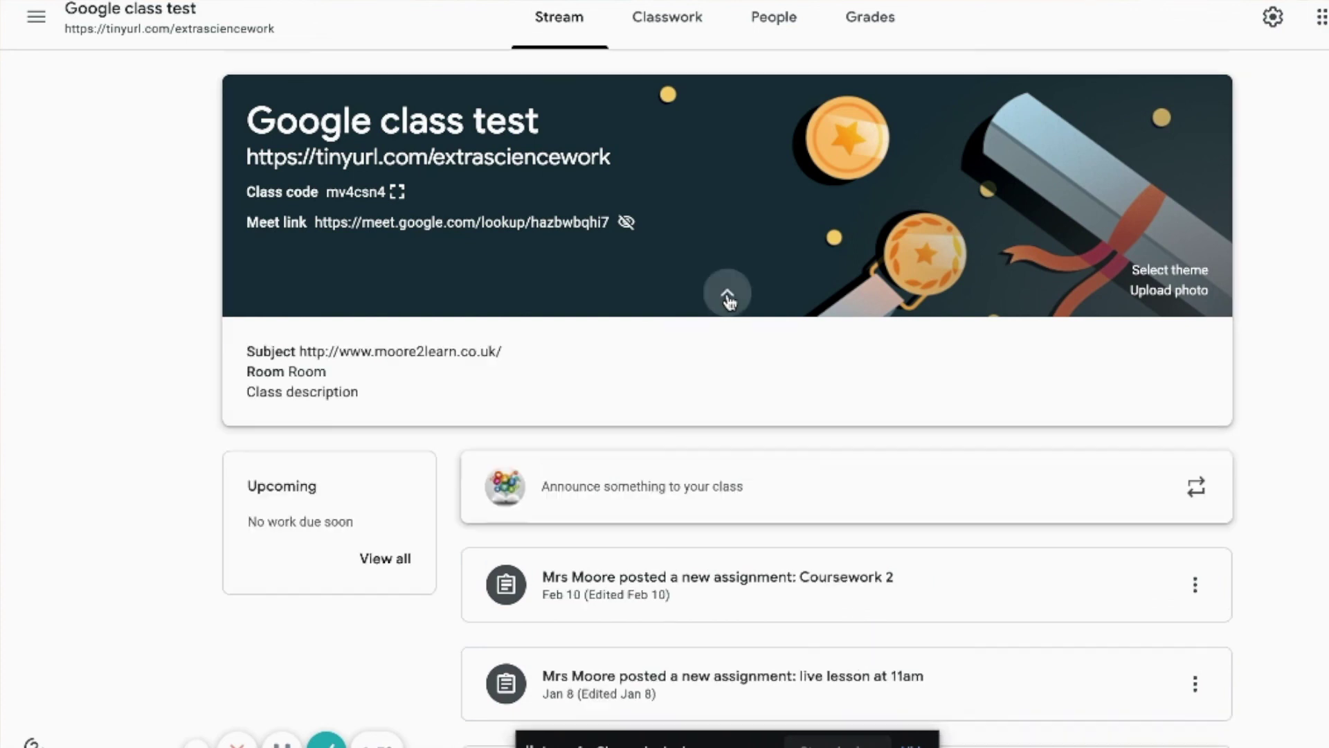